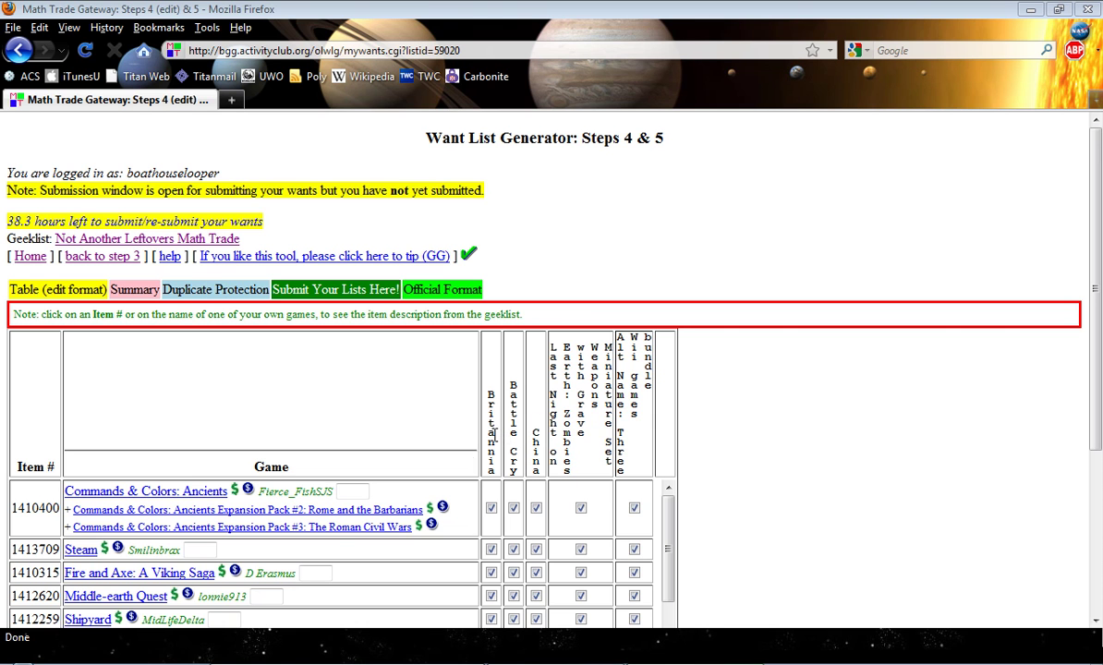
- Review the want list table, comparing which wanted games are ticked for each offered game, including the duplicate copies of Antike, Bombay and Ticket to Ride
scroll(1097, 491, "down", 3)
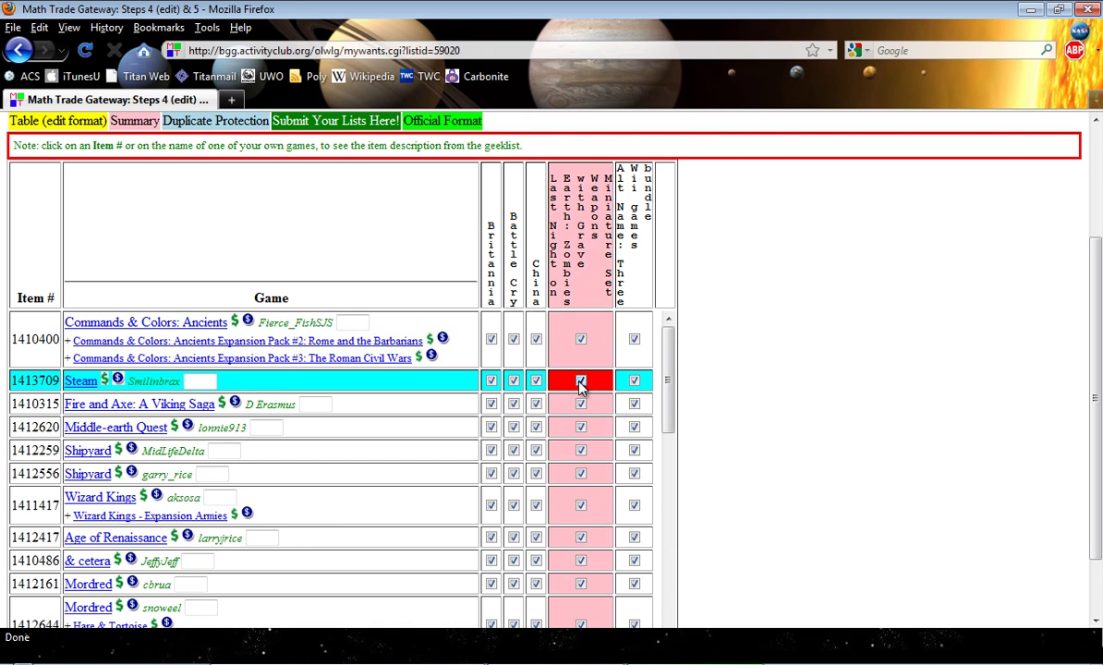
scroll(580, 383, "down", 3)
scroll(543, 397, "down", 2)
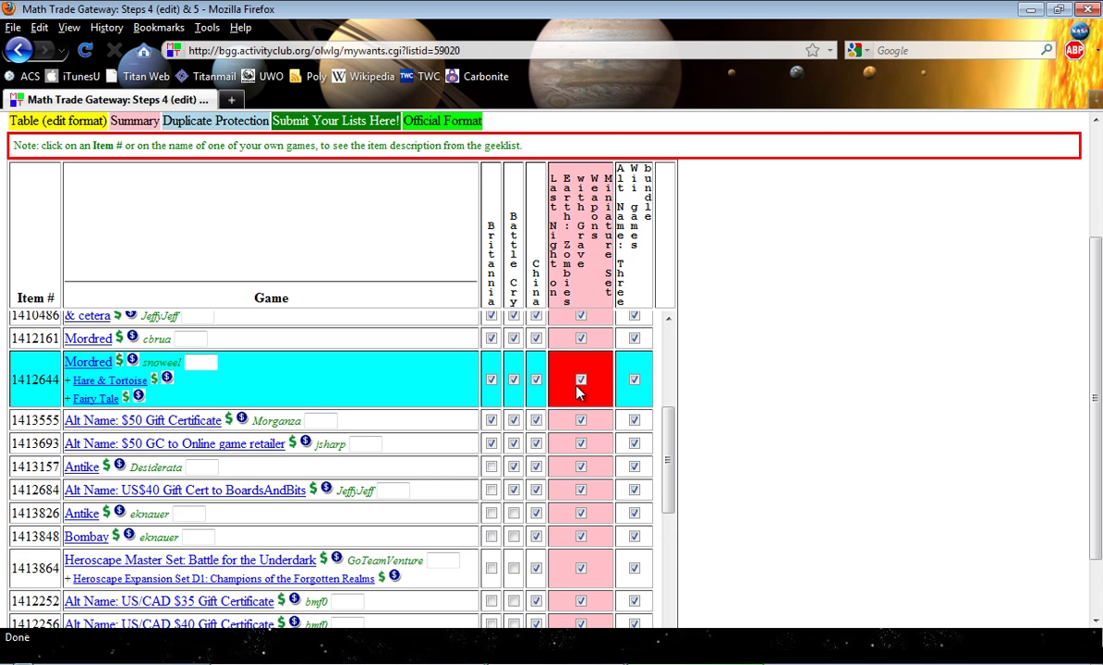
scroll(580, 388, "down", 4)
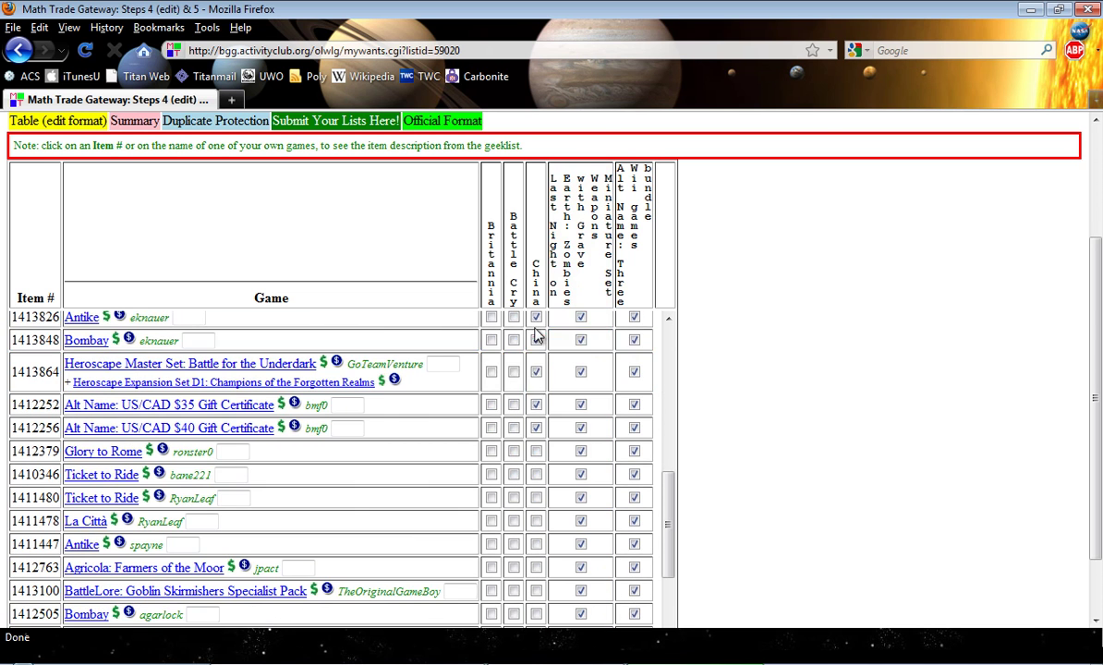
scroll(462, 348, "up", 1)
scroll(423, 344, "up", 1)
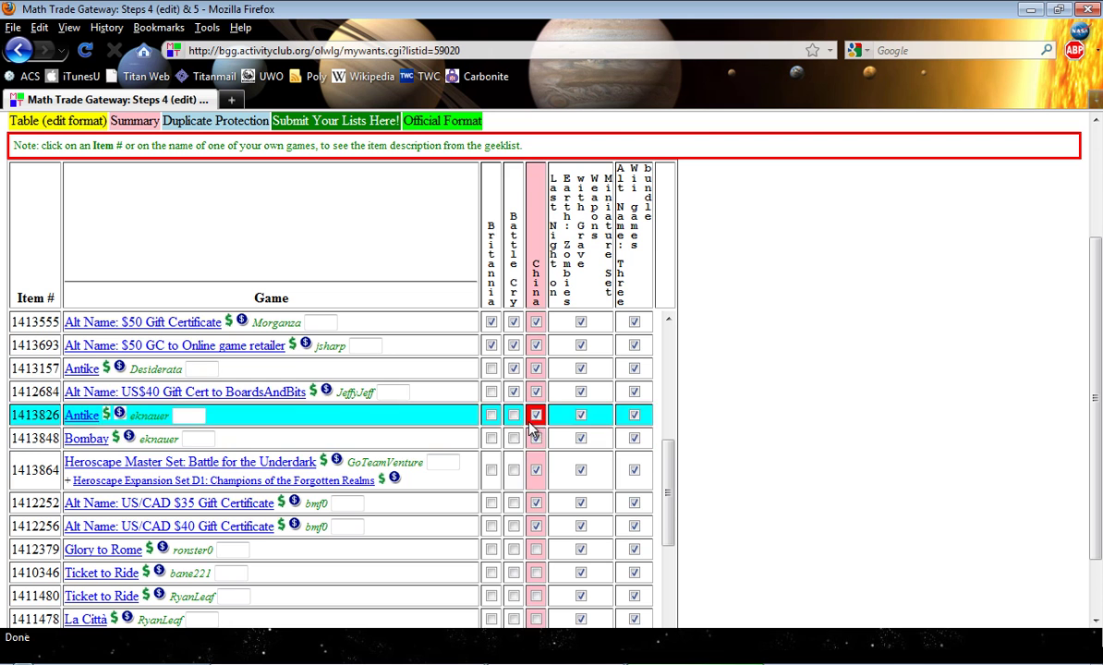
scroll(525, 402, "down", 2)
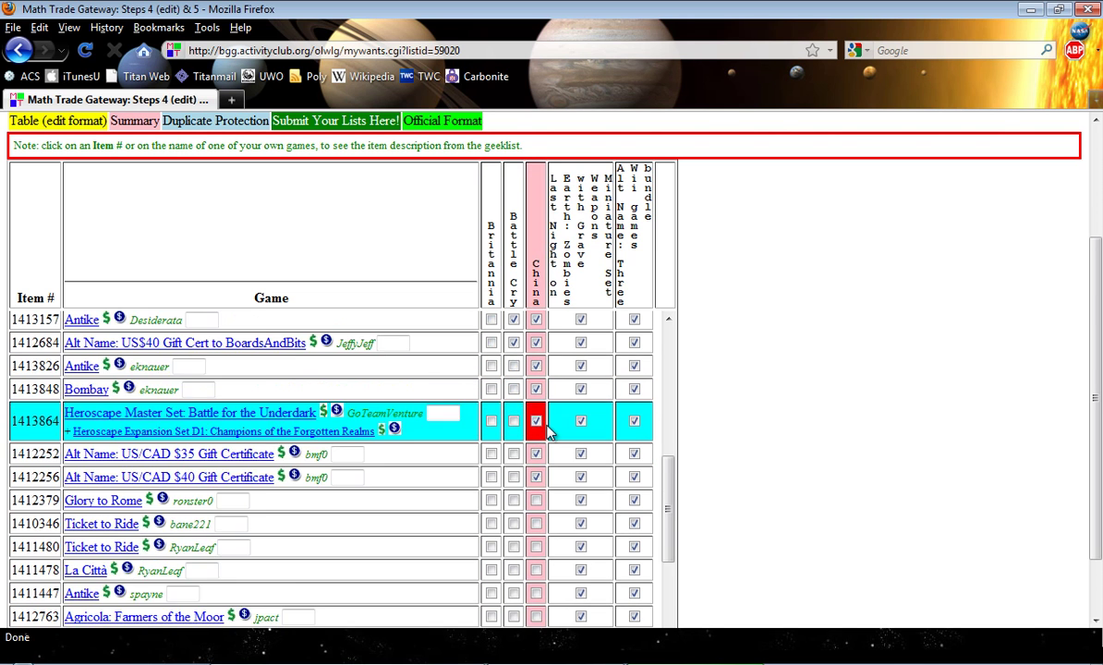
scroll(711, 470, "down", 2)
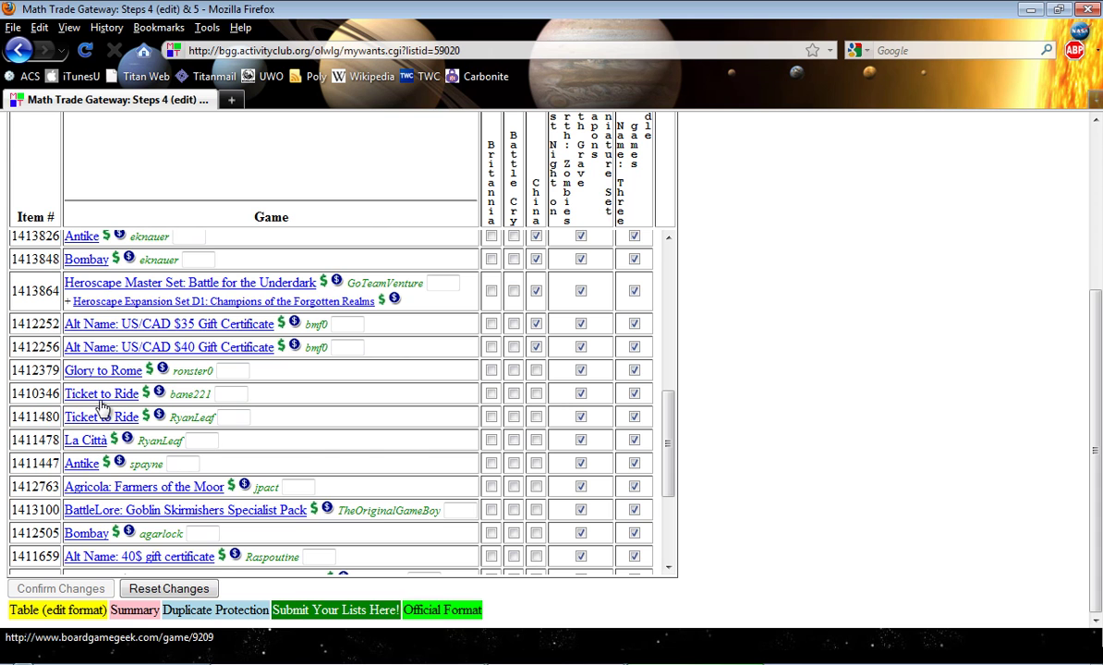
scroll(134, 478, "down", 2)
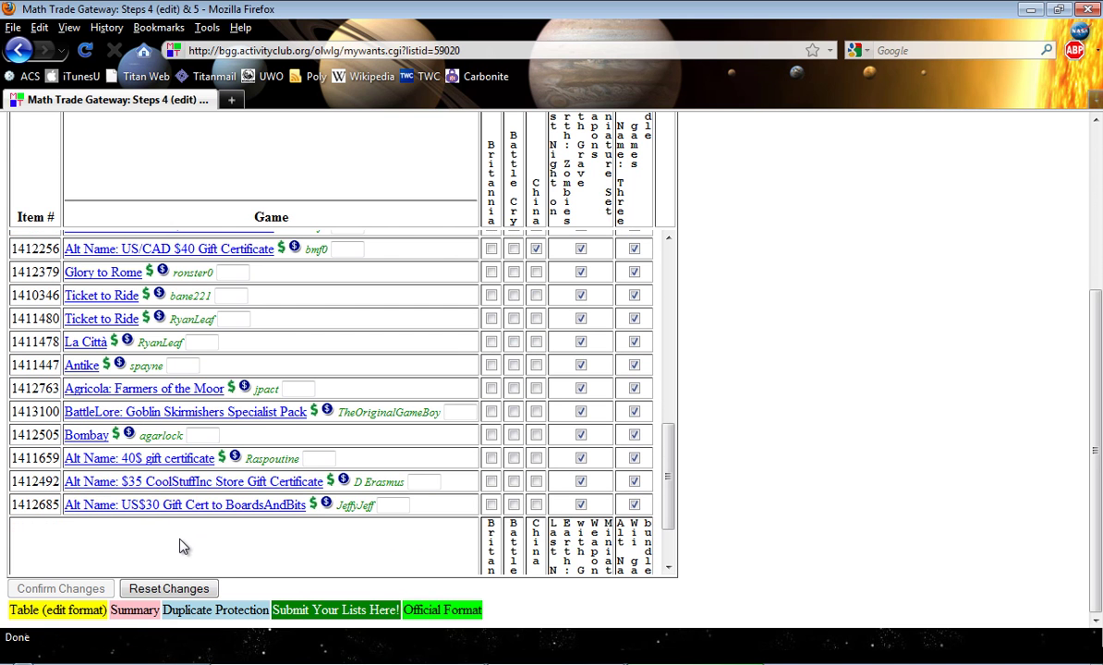
scroll(462, 362, "up", 1)
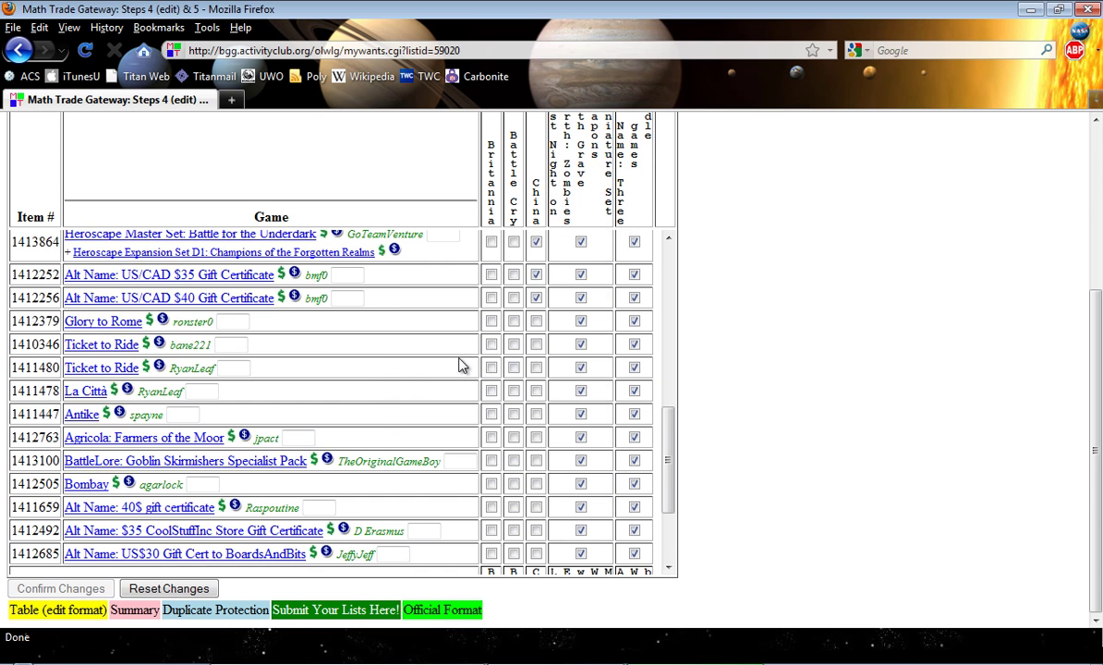
scroll(347, 394, "up", 1)
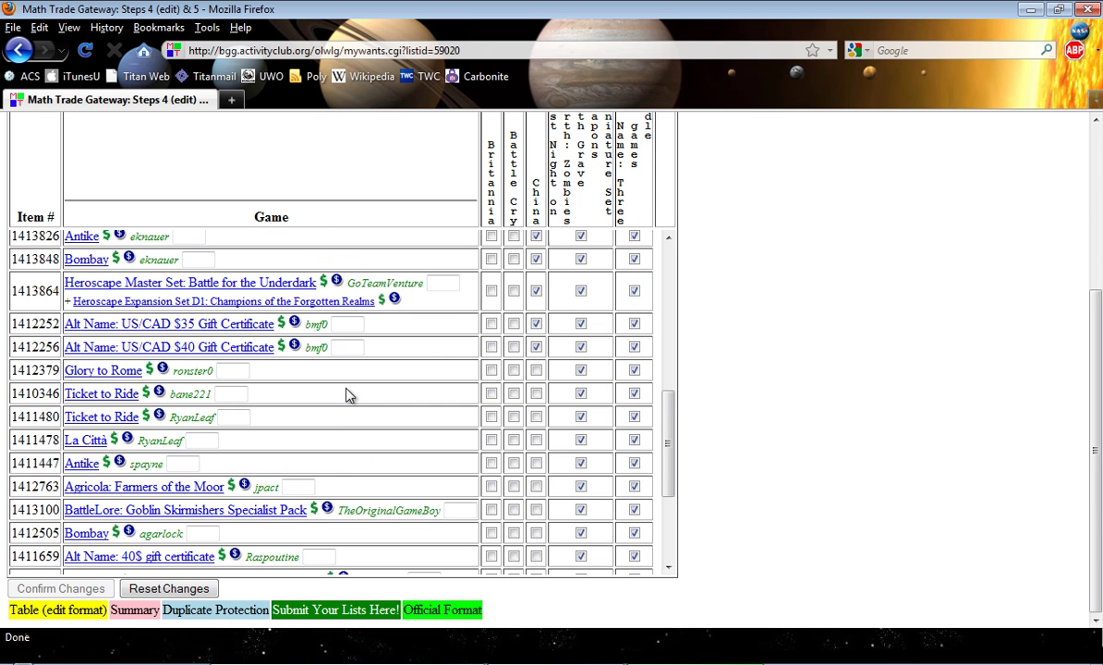
- Create a duplicate-protection dummy item for Antike, automatically adding its corresponding game items
left_click(230, 615)
scroll(408, 529, "up", 5)
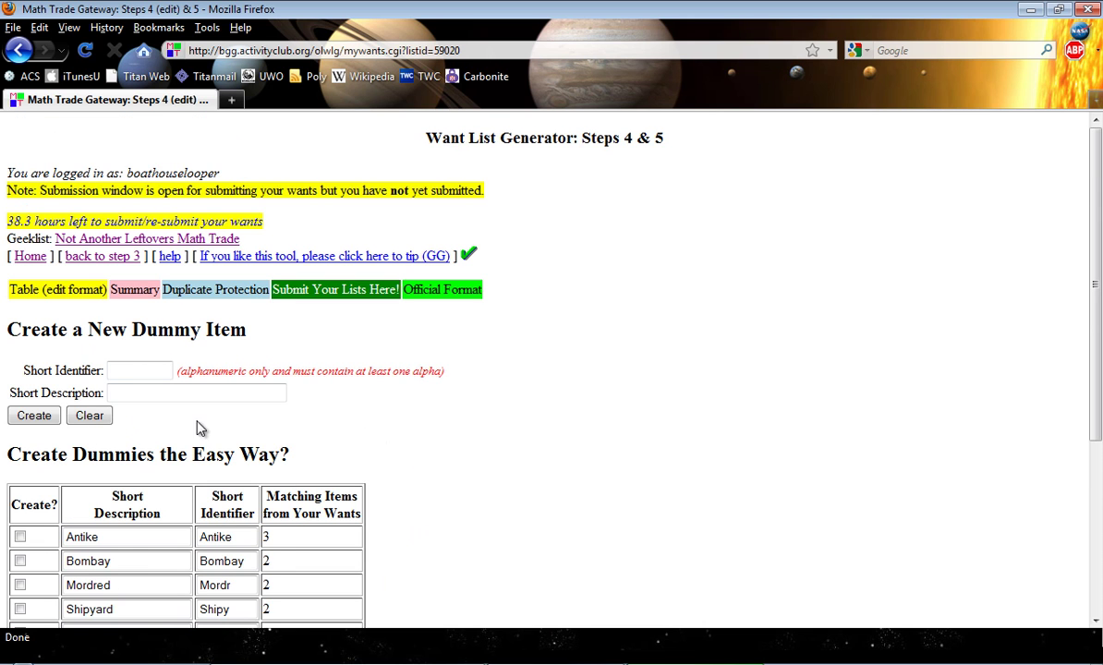
scroll(364, 451, "down", 4)
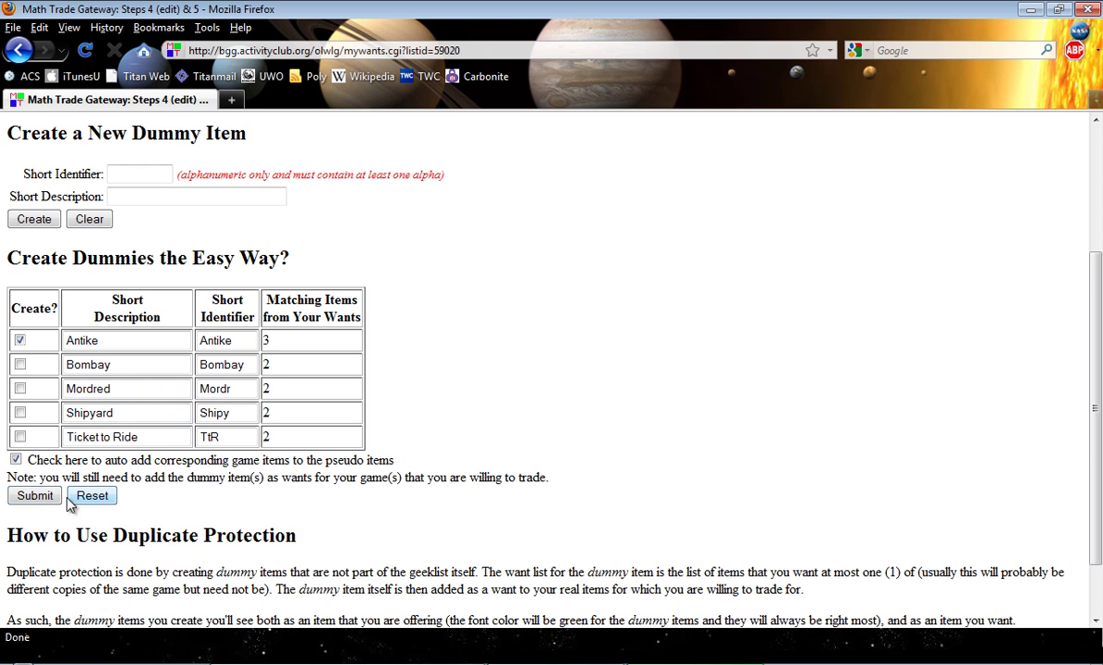
scroll(80, 499, "down", 2)
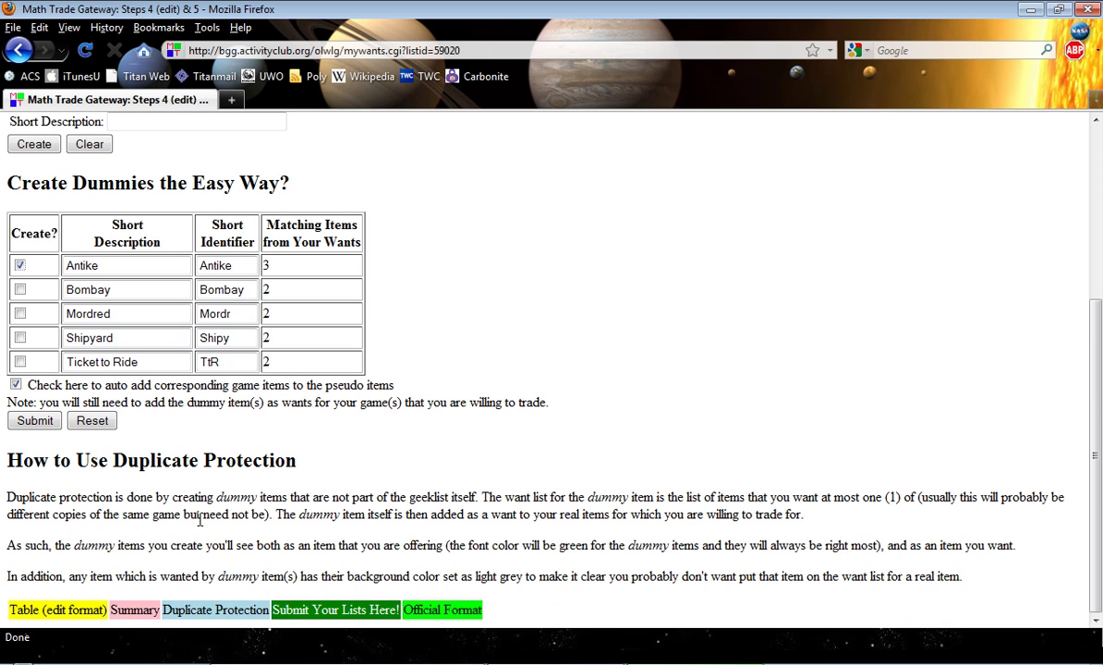
left_click(34, 422)
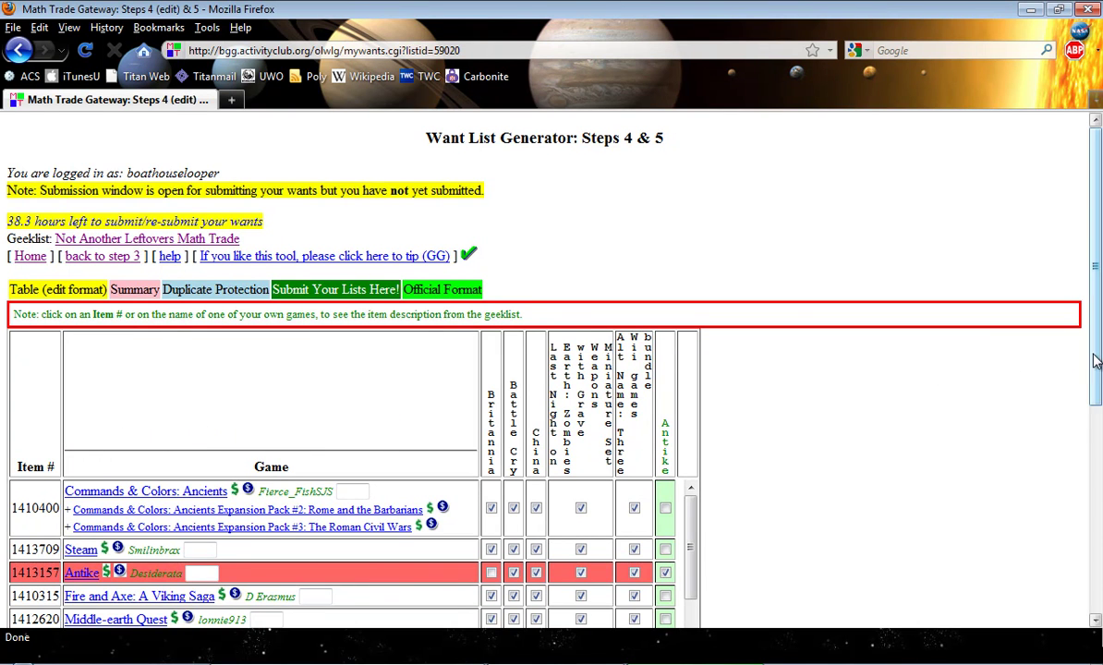
- Examine the new Antike dummy column, the highlighted Antike rows and the duplicate protection warning below the want table
left_click_drag(1097, 355, 1099, 476)
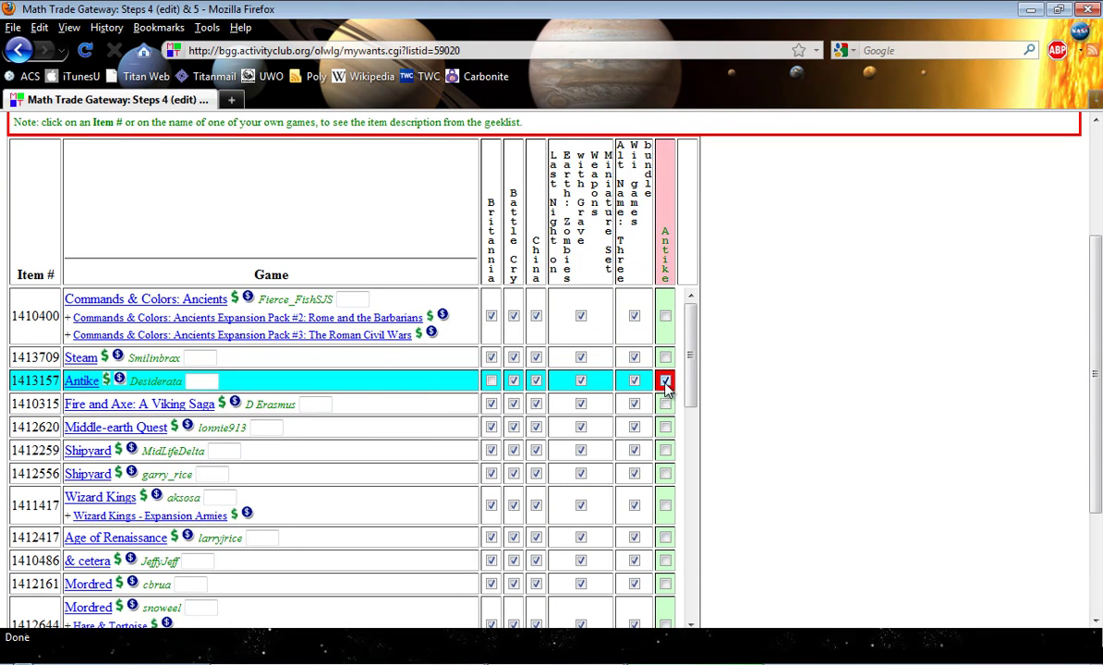
scroll(374, 438, "down", 4)
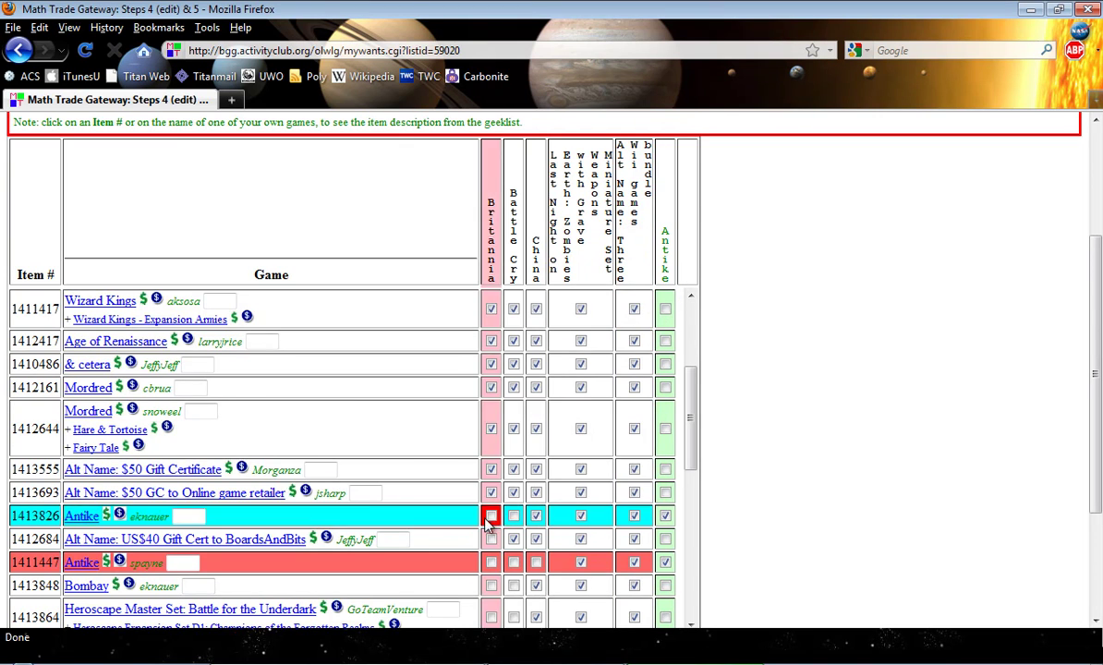
scroll(463, 502, "up", 1)
scroll(464, 501, "up", 2)
scroll(743, 394, "up", 4)
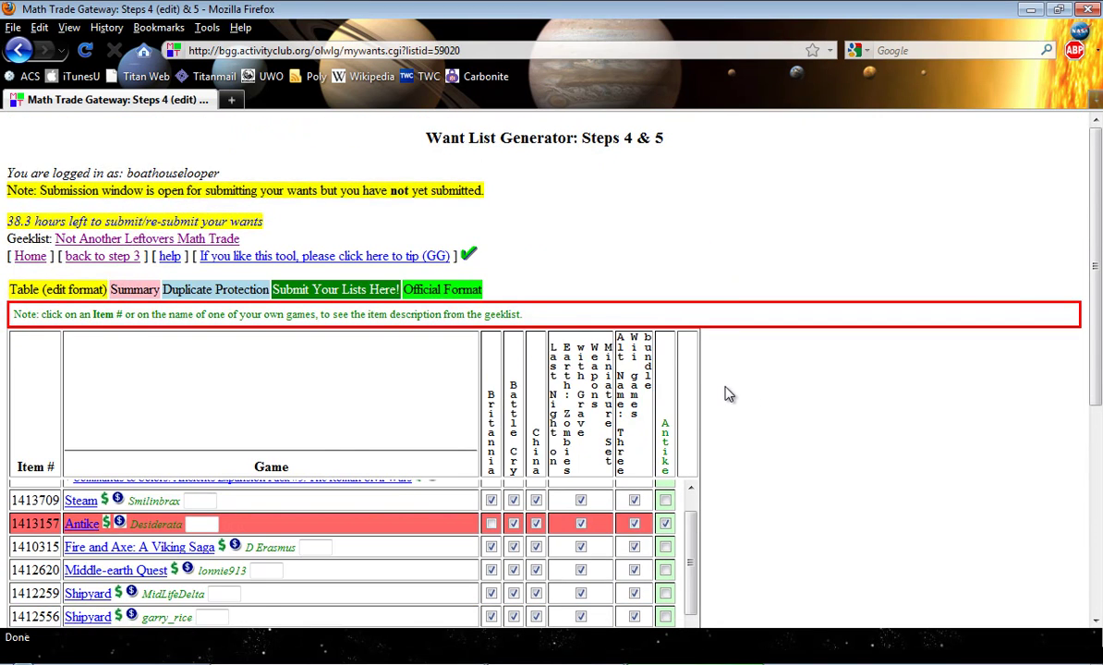
scroll(799, 423, "down", 4)
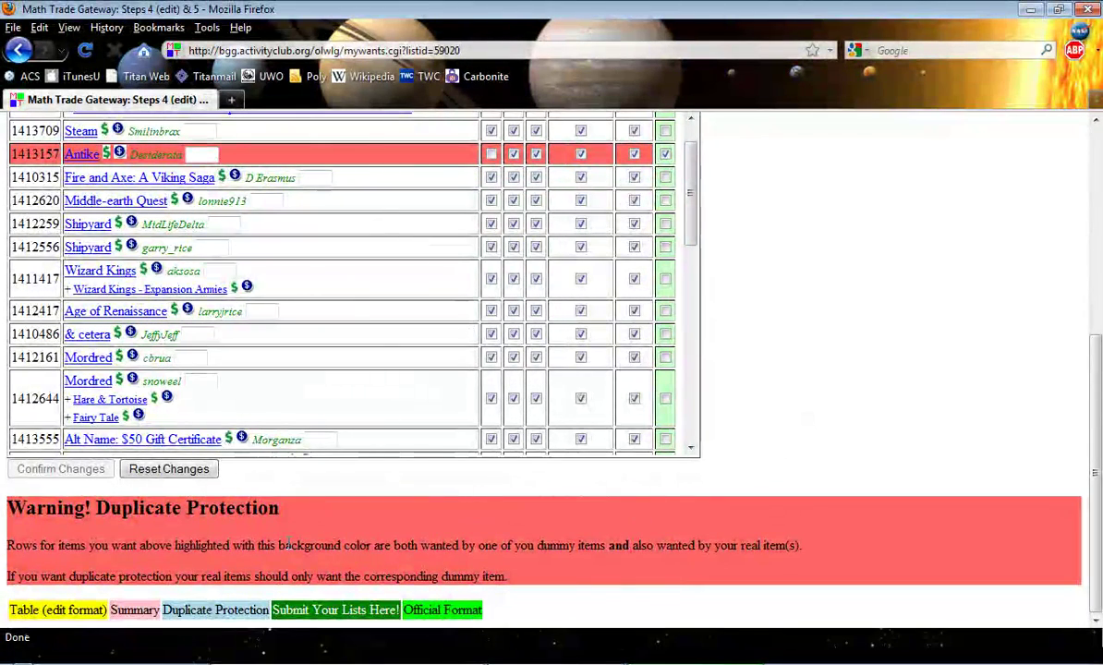
scroll(365, 527, "up", 2)
scroll(369, 499, "up", 1)
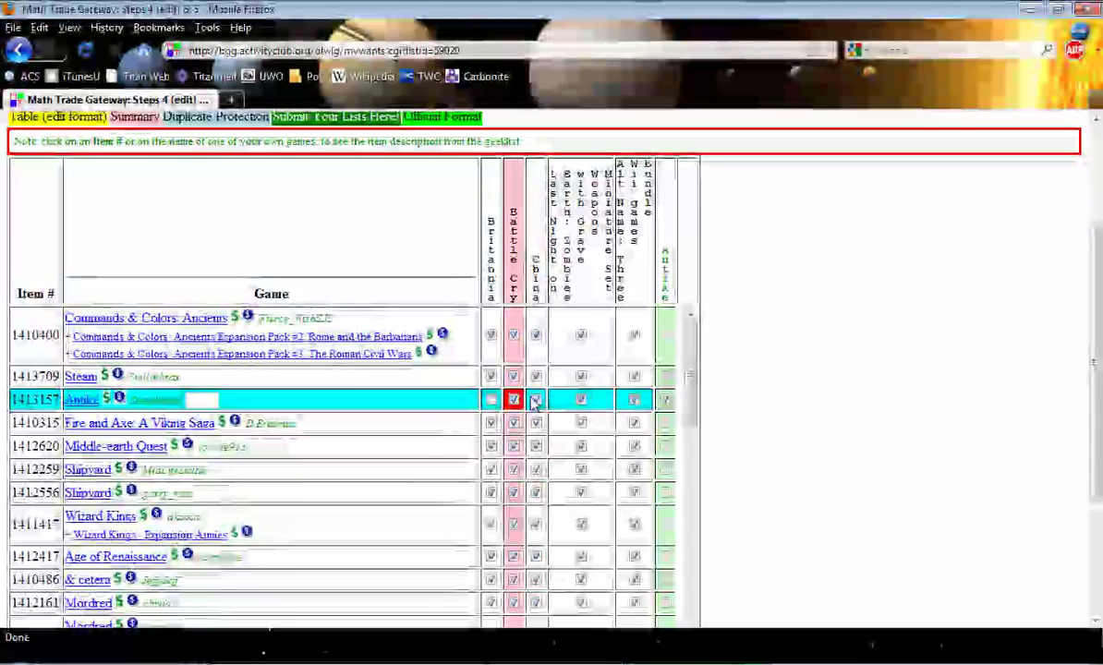
left_click(536, 401)
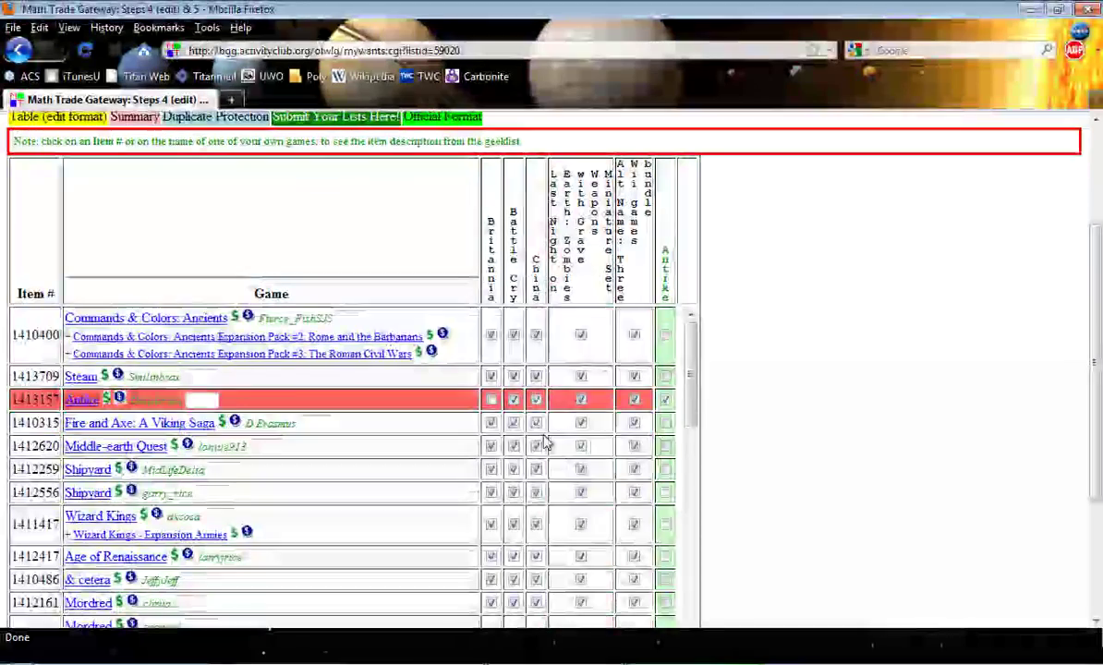
- Mark the Antike dummy item as wanted for China, the Last Night on Earth miniature set and the Three Wii games bundle
scroll(545, 444, "down", 8)
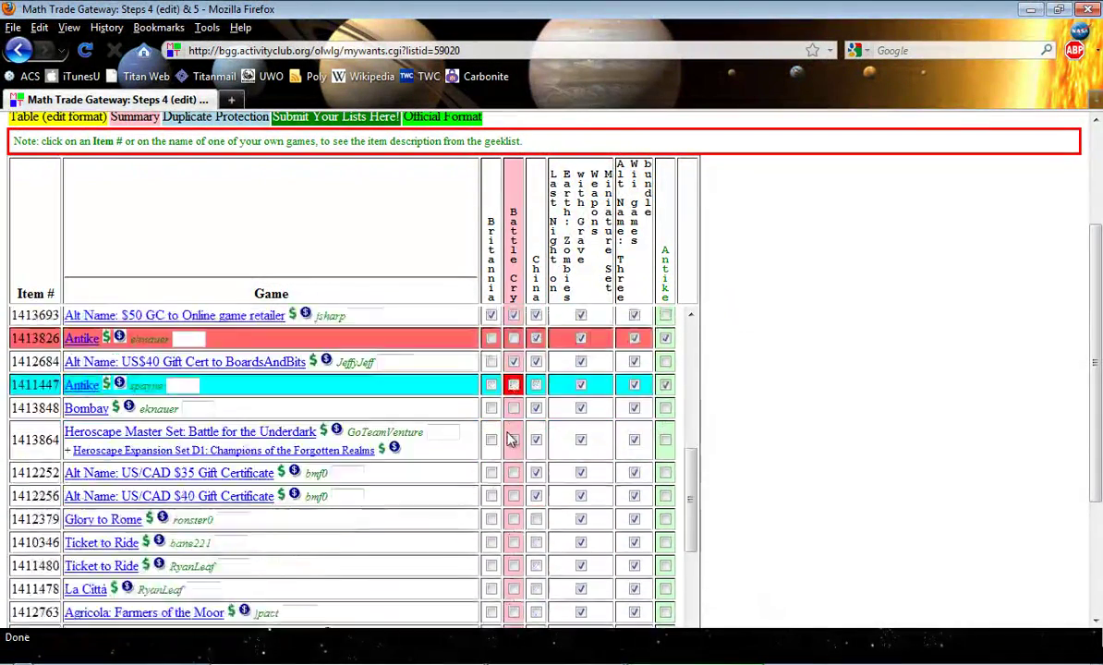
scroll(513, 439, "down", 5)
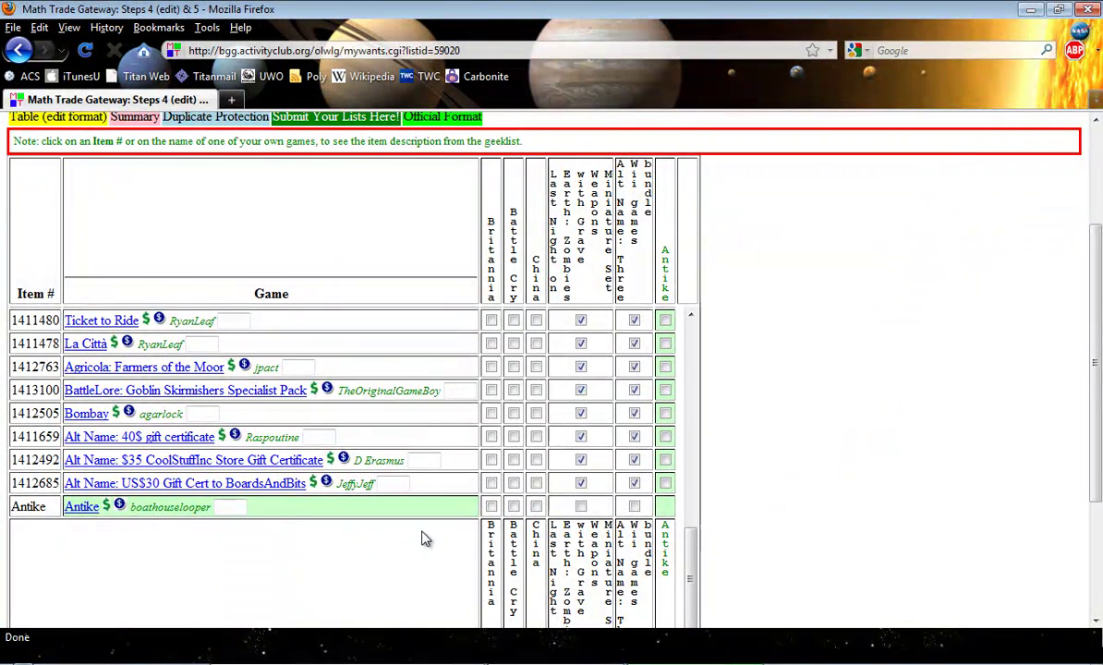
left_click(634, 506)
left_click(581, 506)
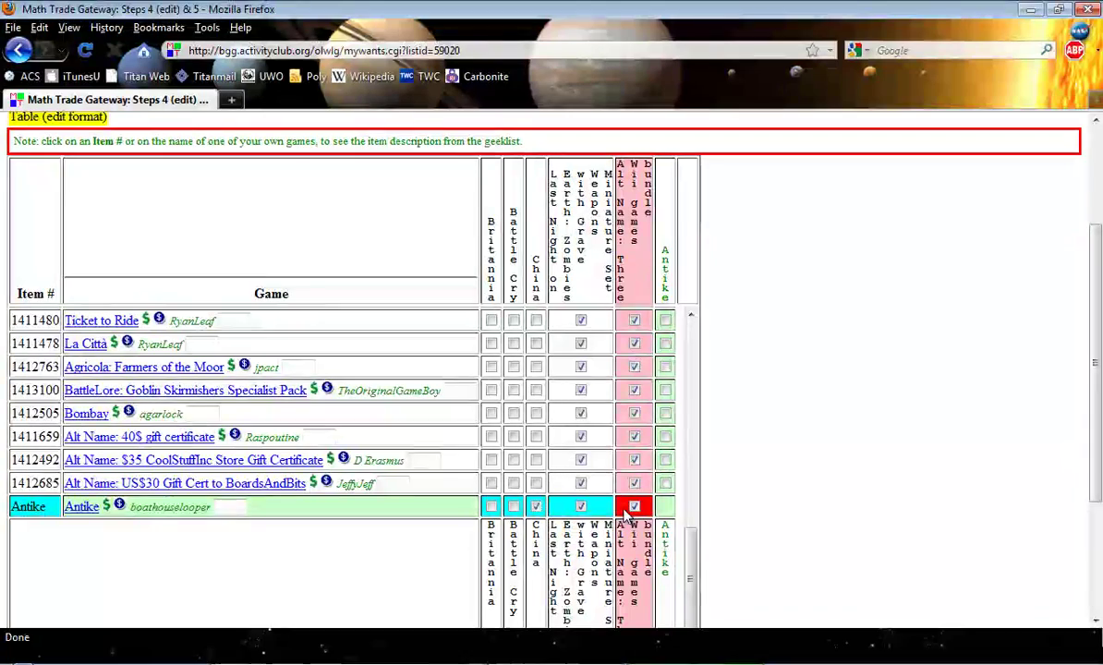
- Remove Antike items 1413826 and 1411447 from all real offered games' wants, keeping them ticked only for the Antike dummy
scroll(515, 496, "up", 2)
scroll(515, 496, "up", 5)
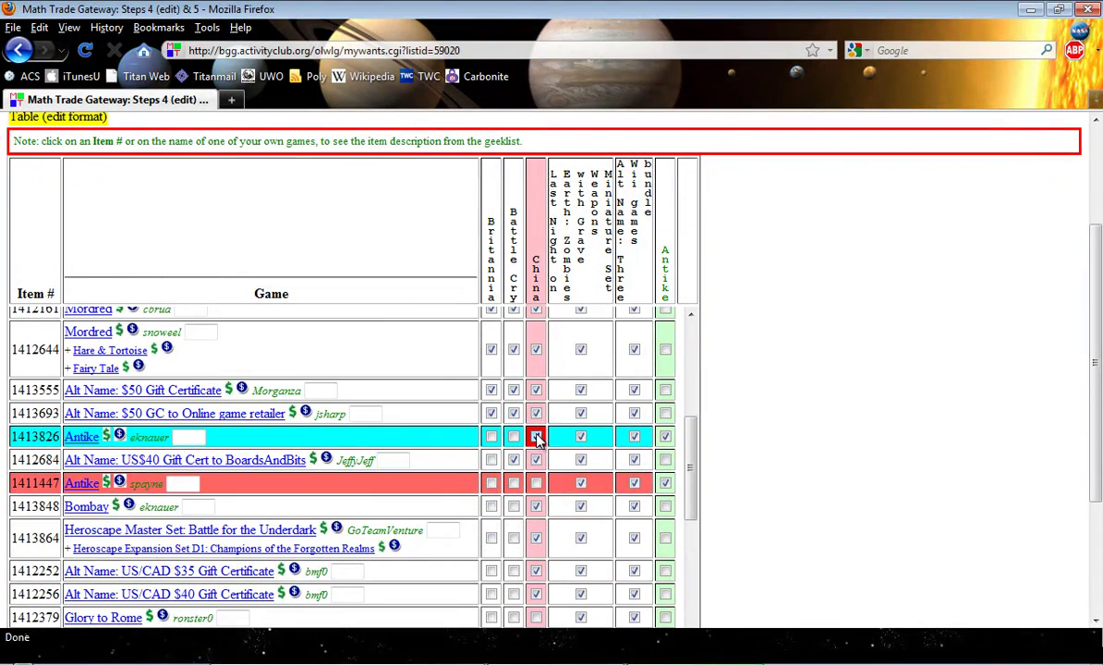
left_click(536, 436)
left_click(580, 436)
left_click(634, 436)
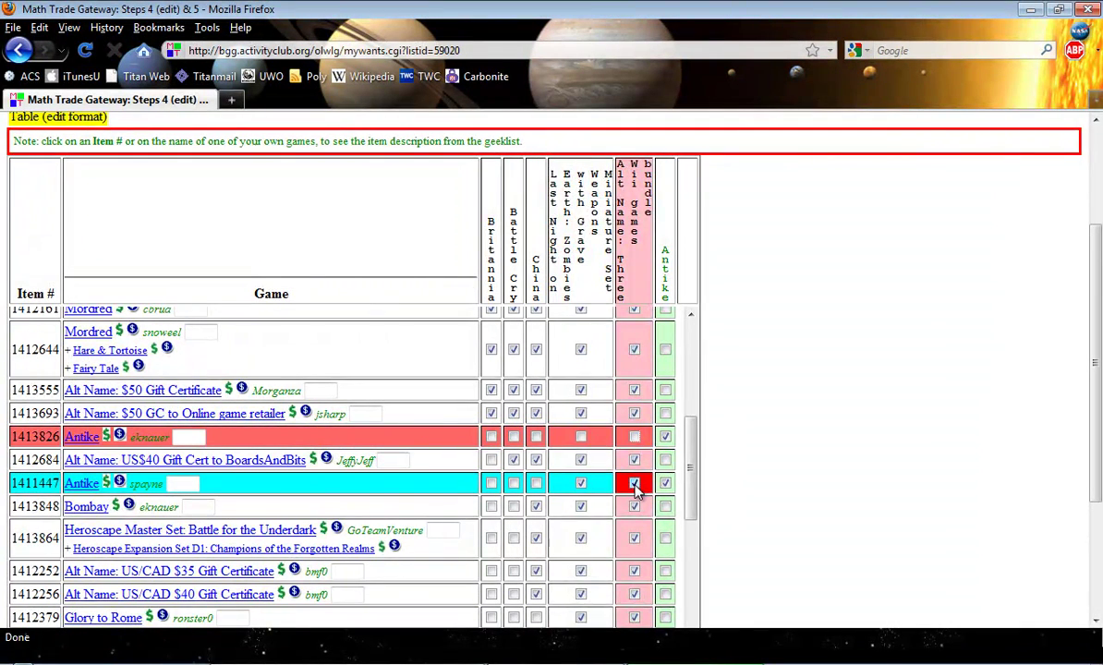
left_click(633, 482)
left_click(580, 482)
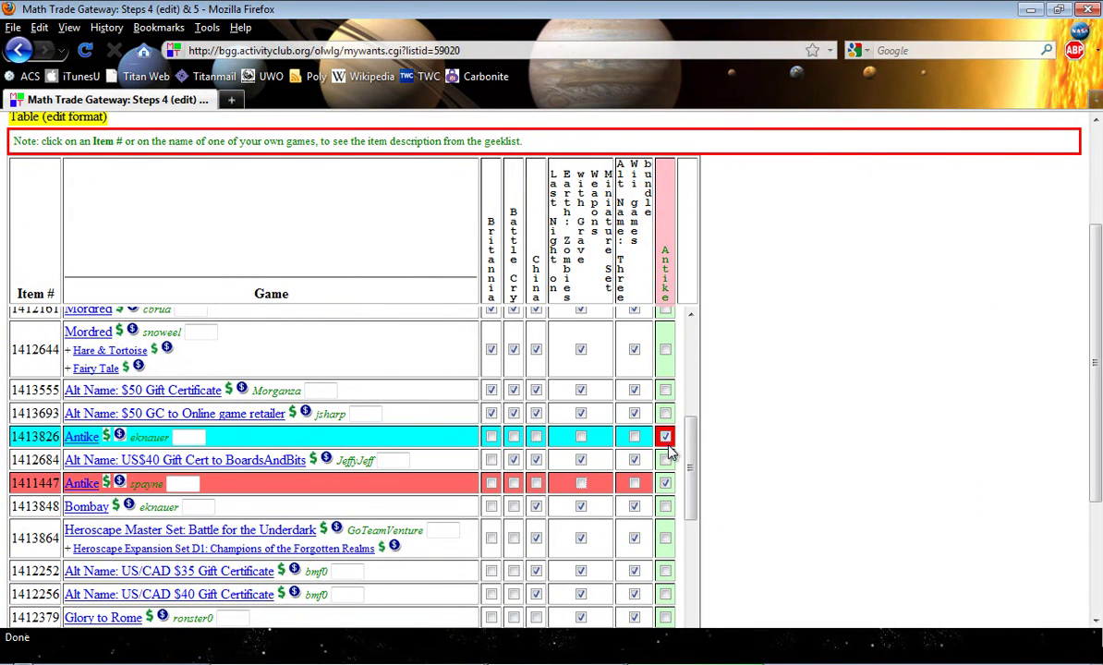
- Untick Antike item 1413157 for Battle Cry, China, the Last Night on Earth miniature set and the Three Wii games bundle
scroll(624, 456, "up", 4)
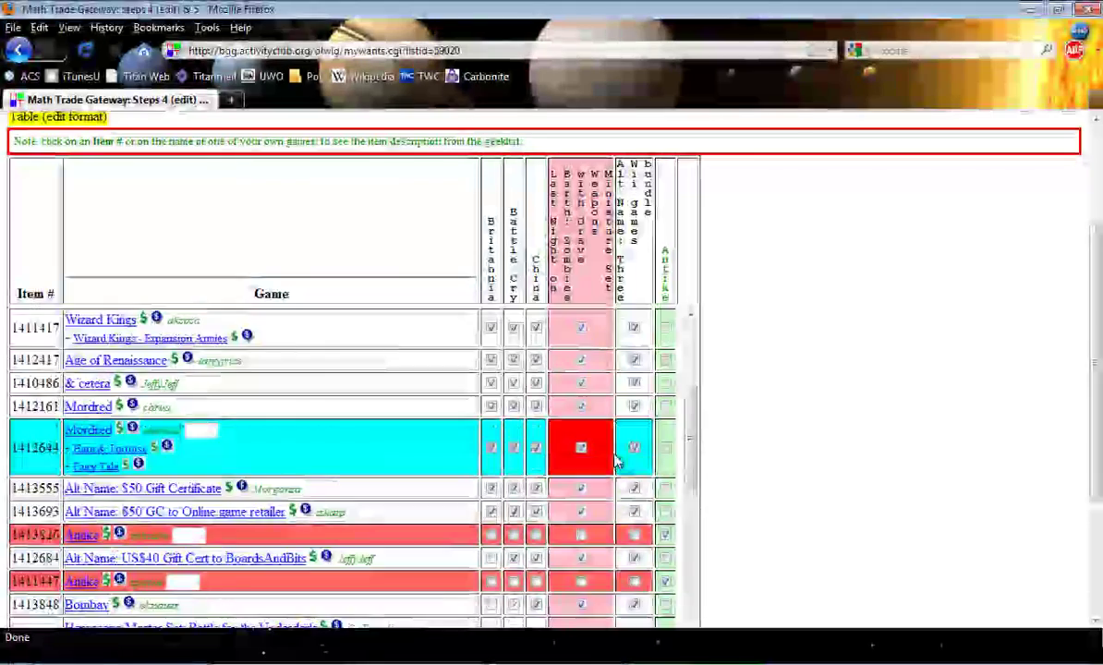
scroll(617, 459, "up", 3)
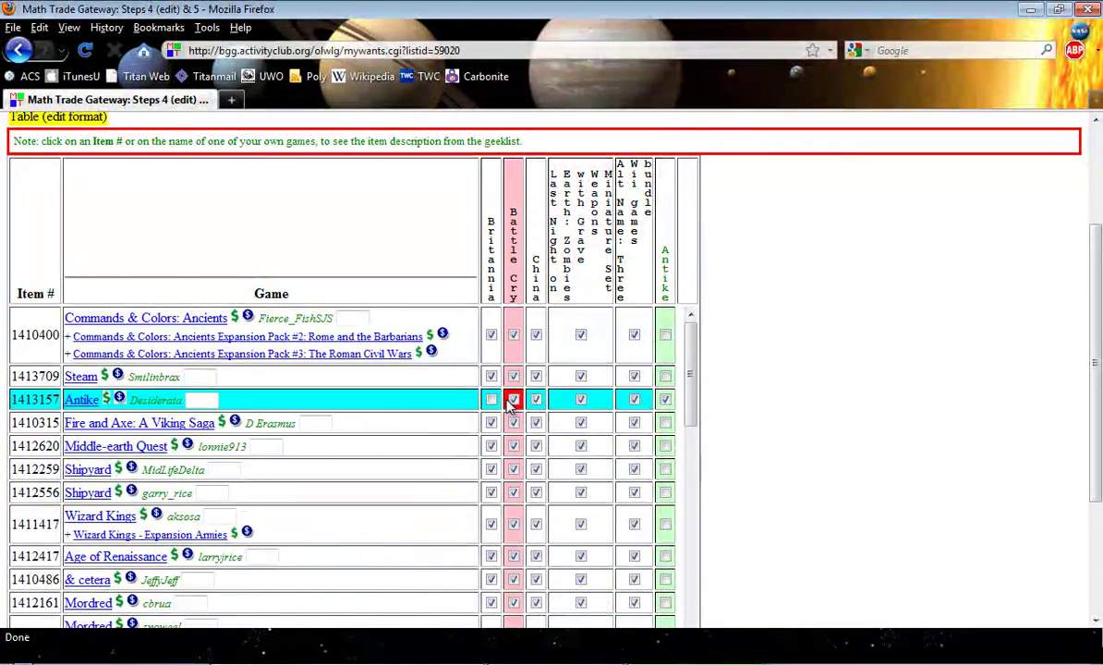
left_click(513, 399)
left_click(535, 399)
left_click(580, 399)
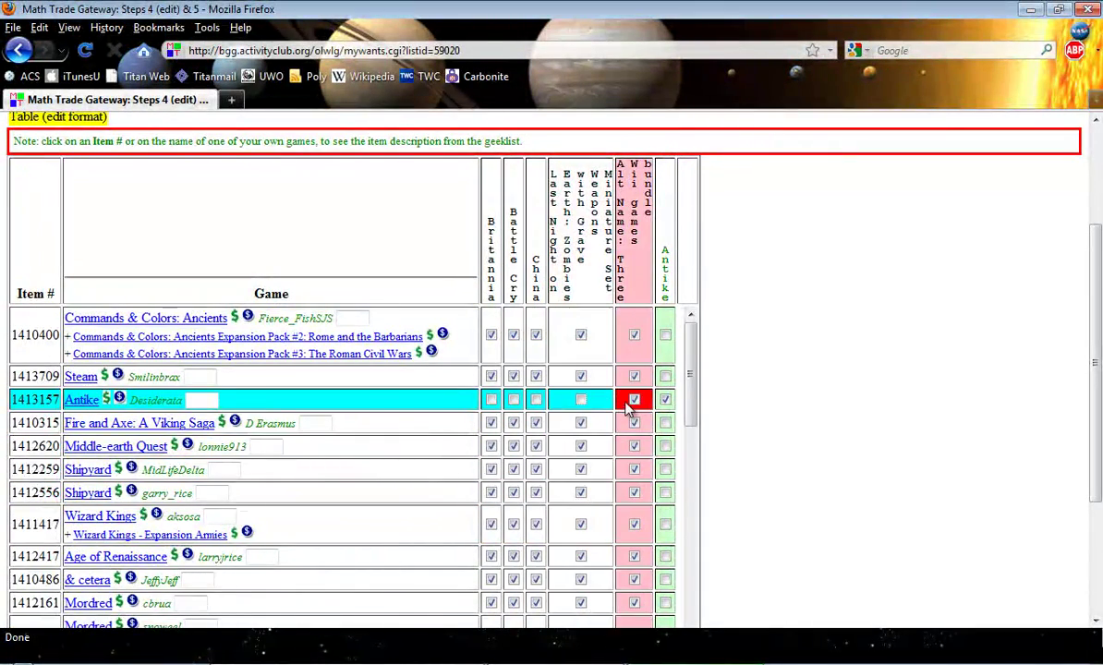
left_click(640, 406)
- Confirm the changes made to the want list table
scroll(696, 429, "down", 5)
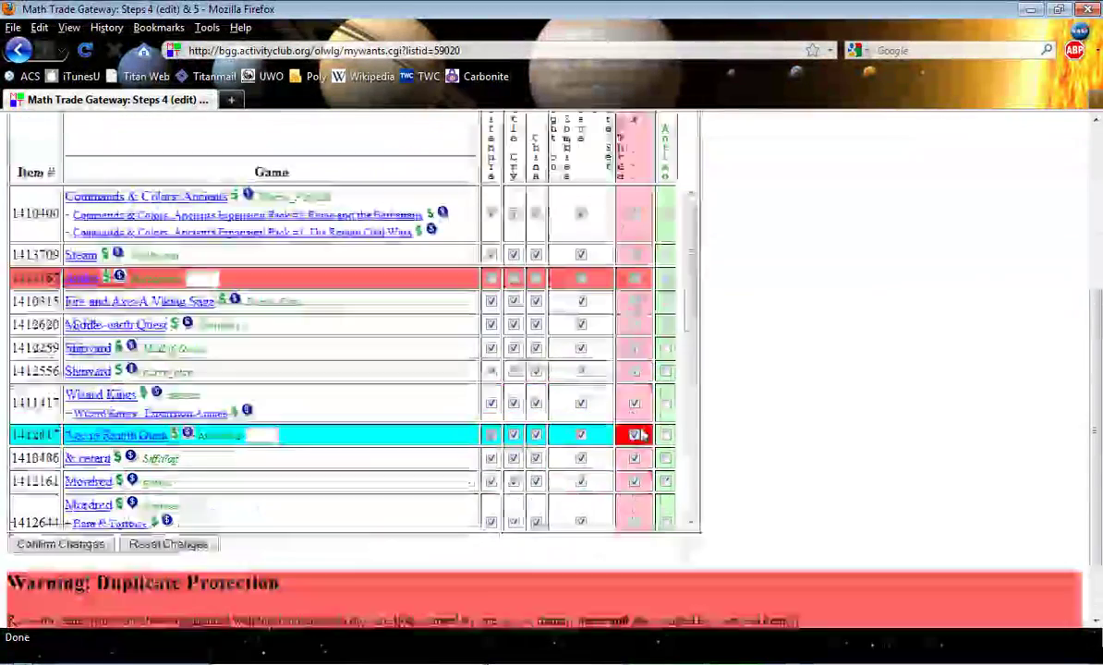
scroll(646, 407, "down", 6)
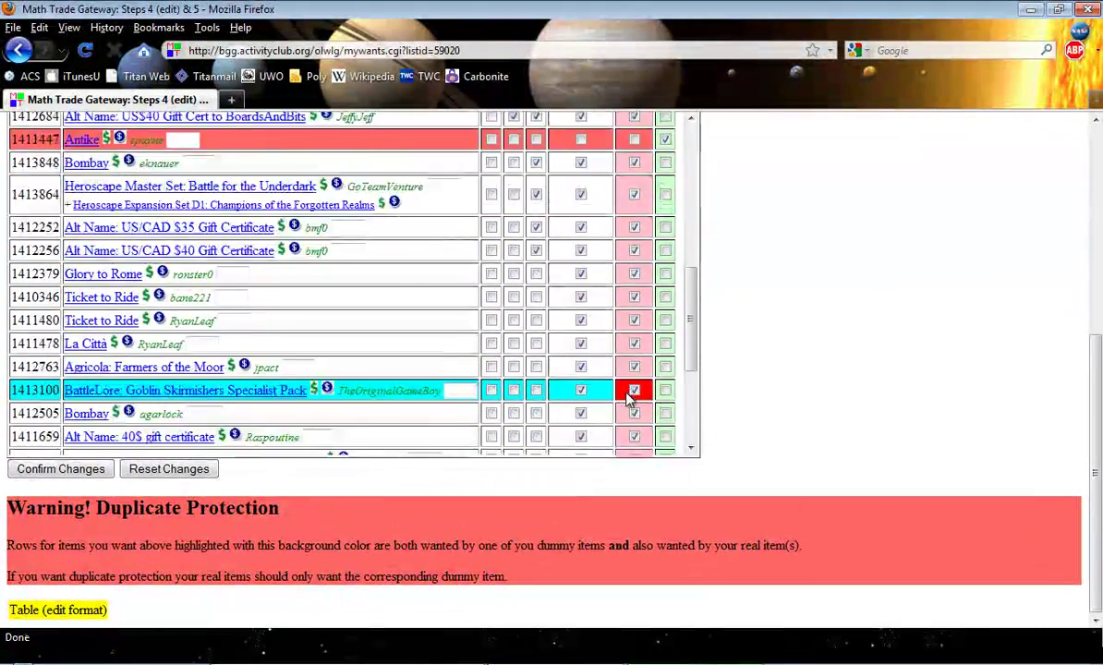
scroll(631, 395, "down", 1)
left_click(92, 471)
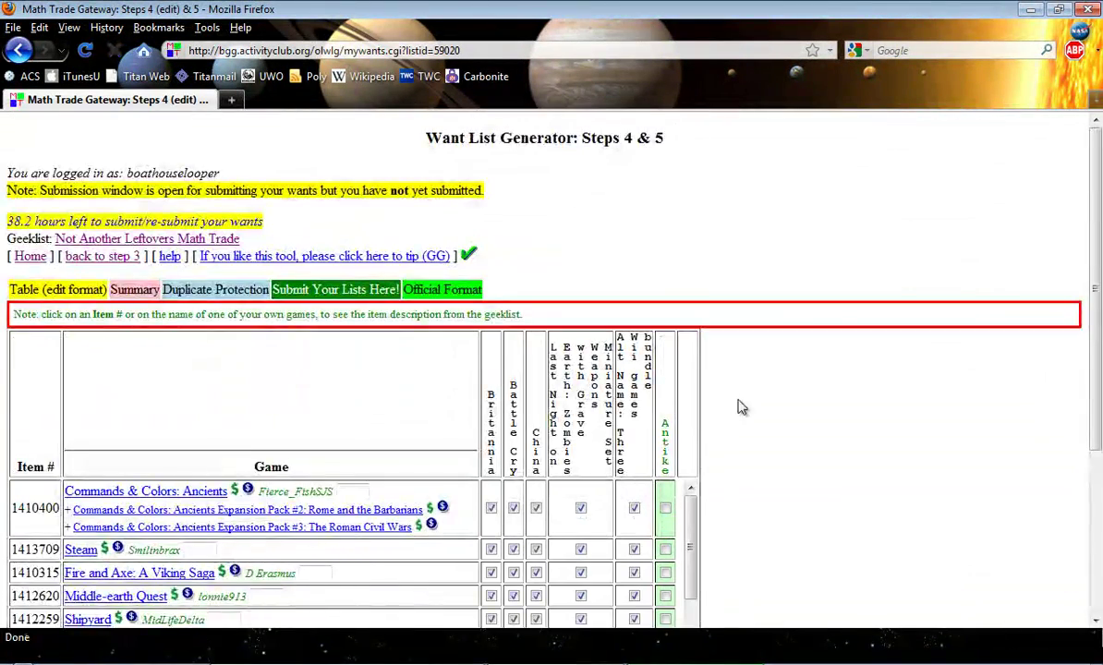
- Check the three Antike copies under the dummy column and the Antike dummy row's ticks in the updated want table
scroll(739, 406, "down", 5)
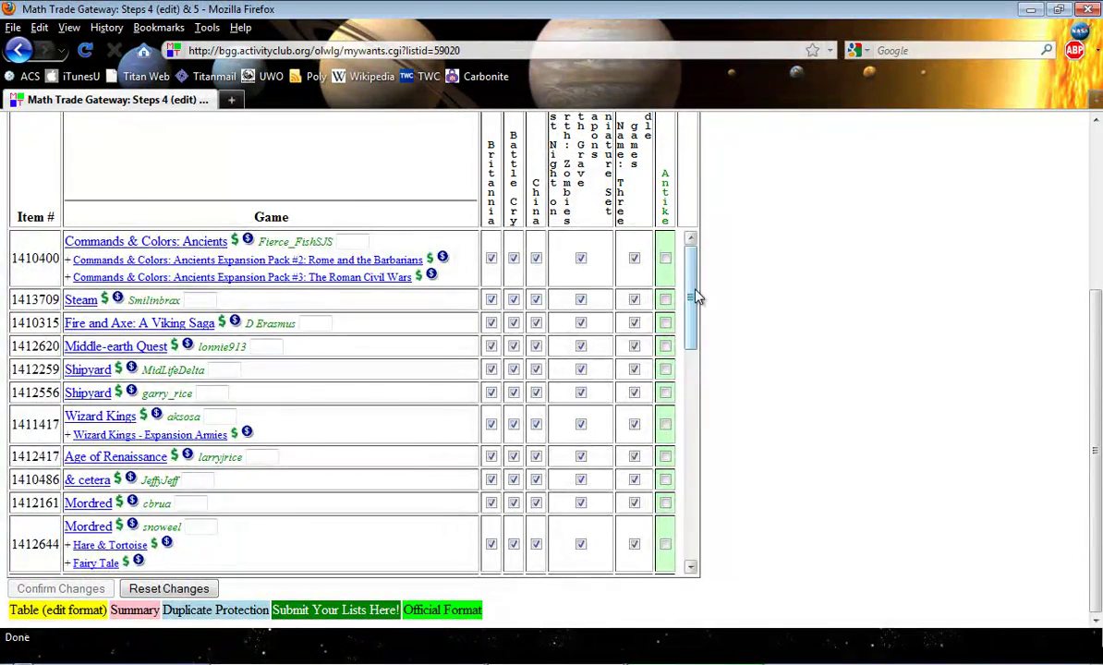
left_click_drag(696, 296, 712, 487)
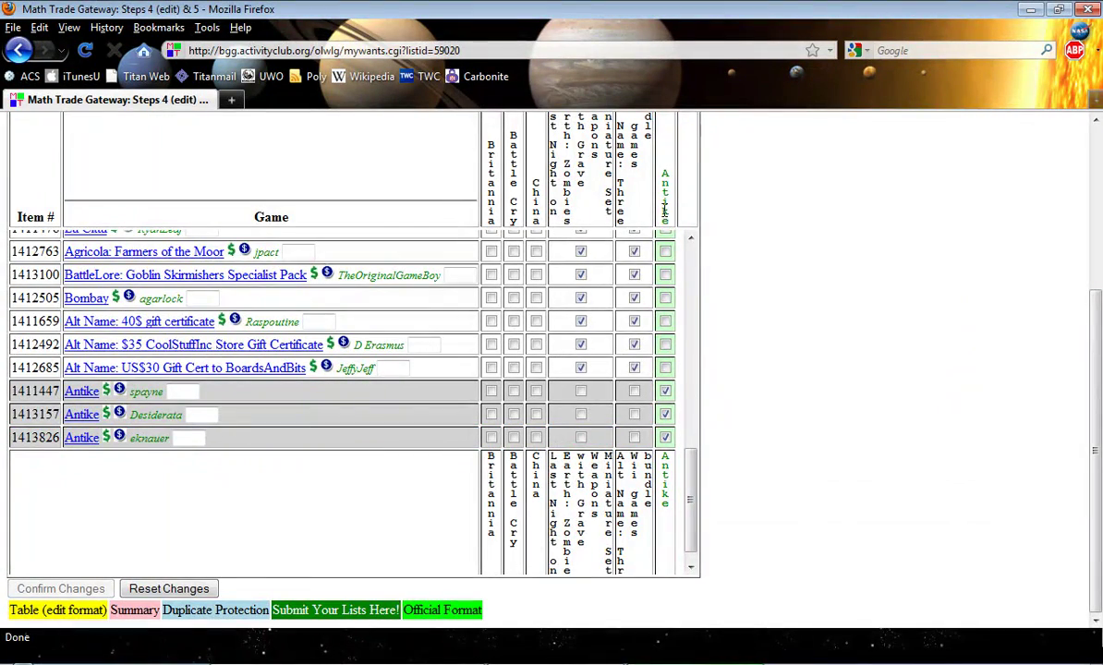
left_click_drag(690, 457, 688, 328)
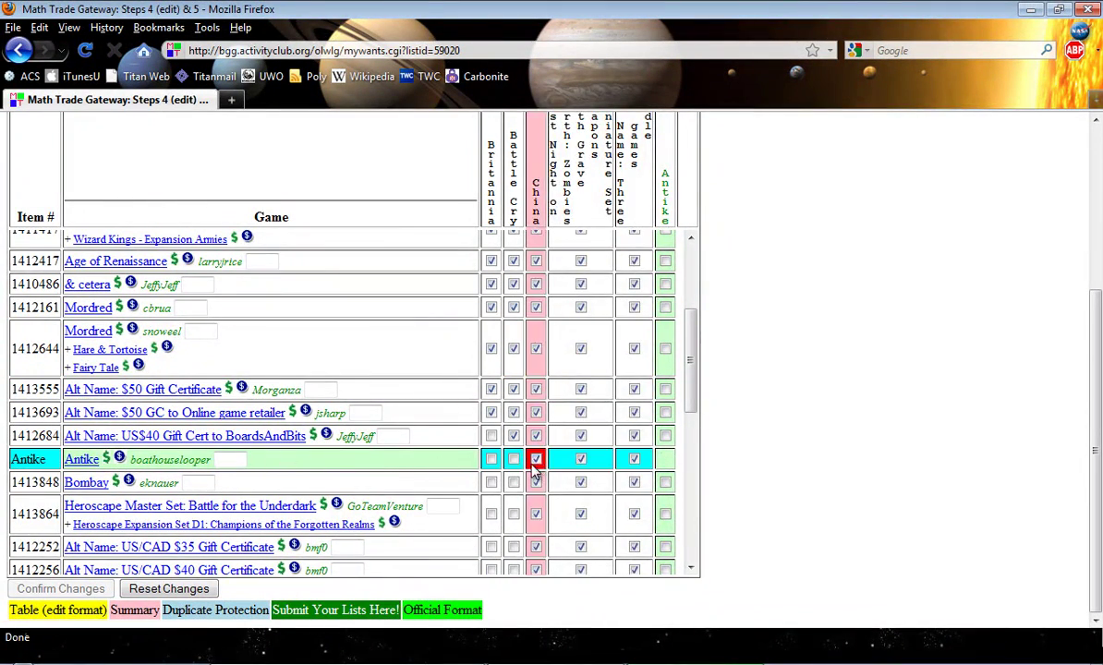
left_click_drag(694, 406, 694, 434)
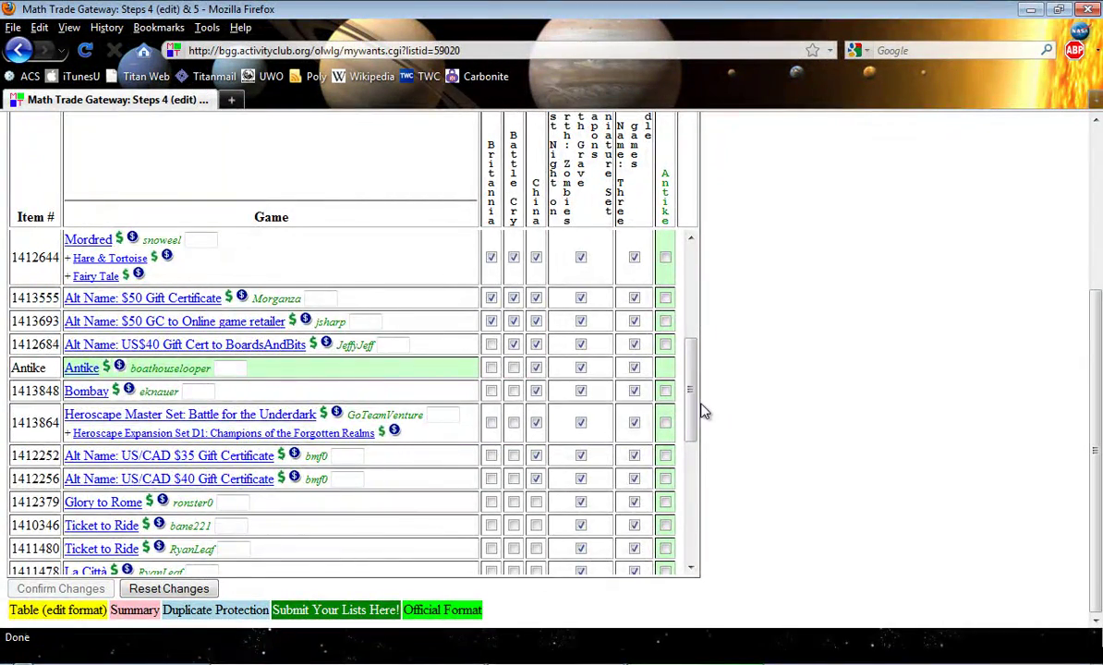
left_click_drag(692, 406, 748, 533)
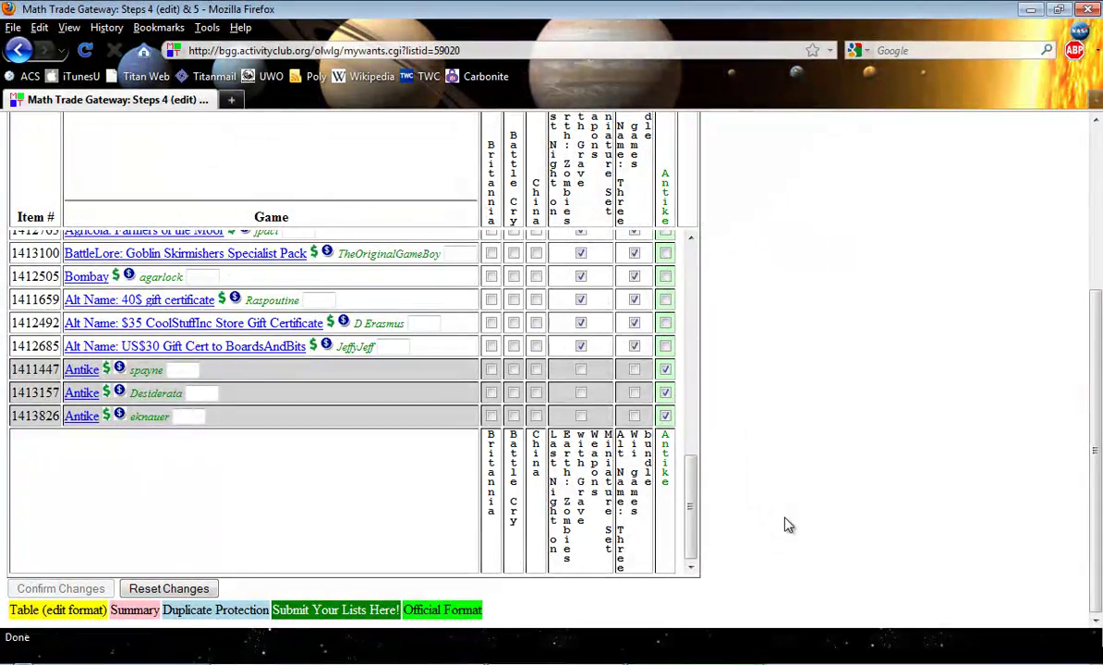